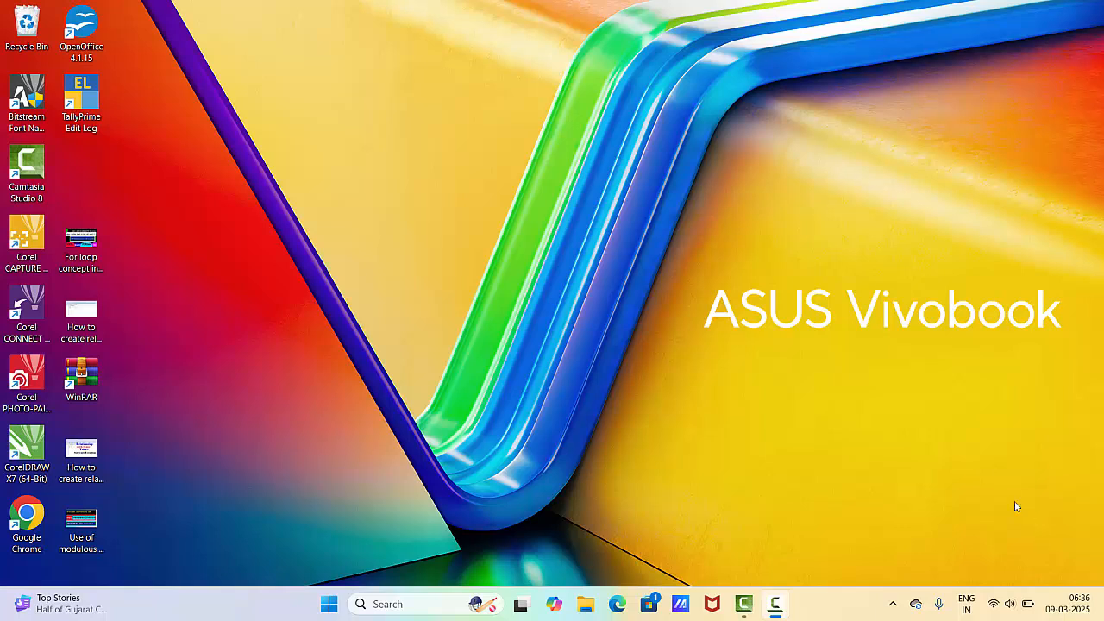
Step: Launch TallyPrime Edit Log in Educational Mode and start creating a new ledger
{"action": "double_click", "coordinate": [82, 114]}
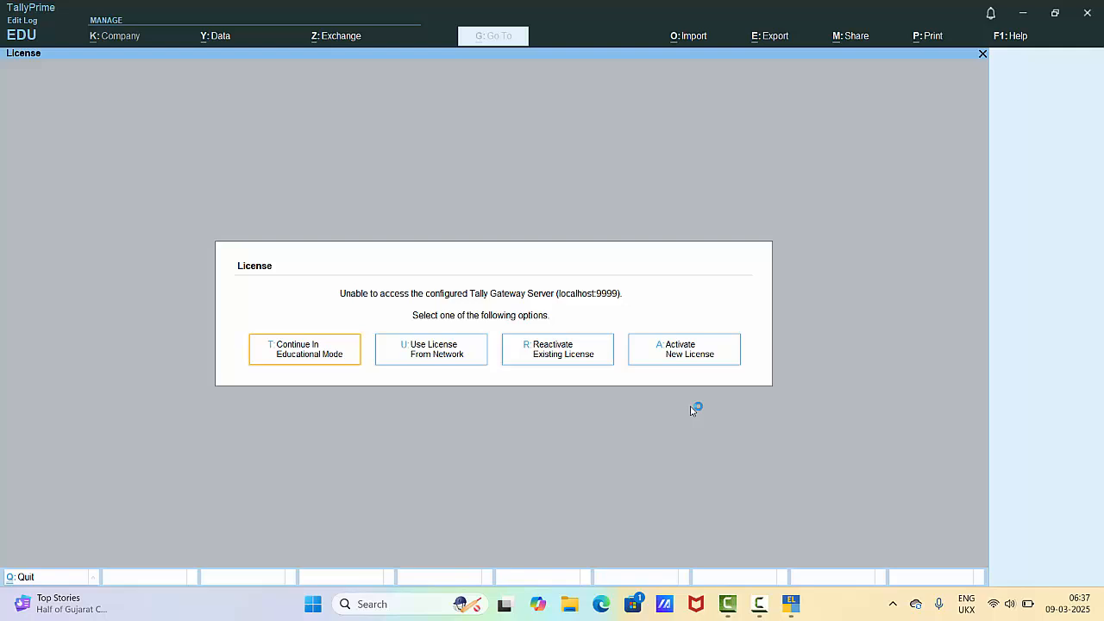
{"action": "left_click", "coordinate": [296, 353]}
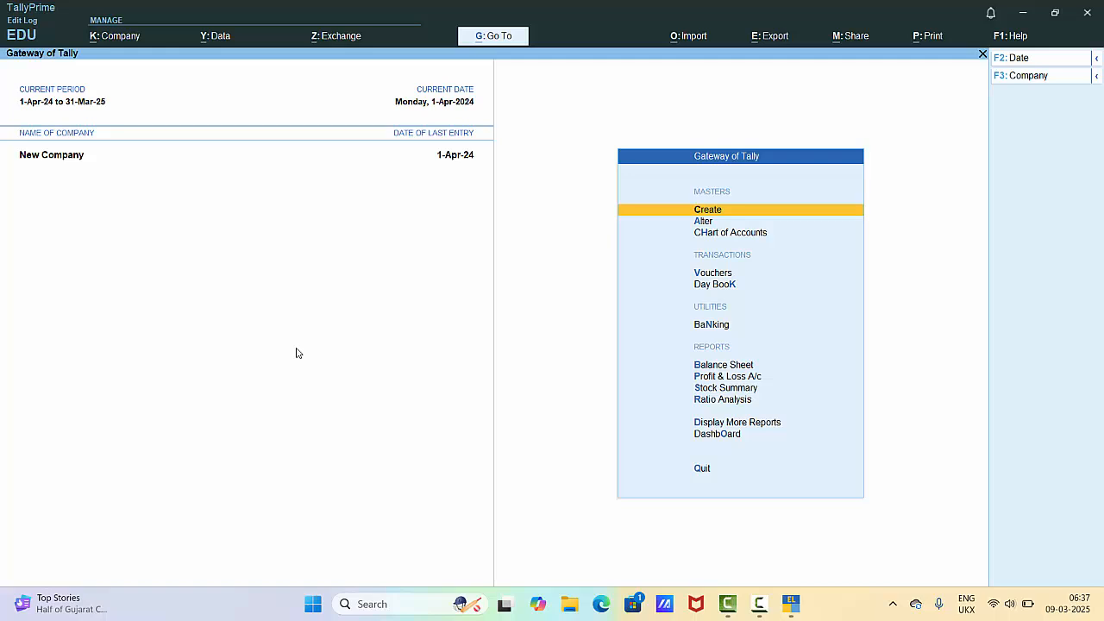
{"action": "left_click", "coordinate": [765, 217]}
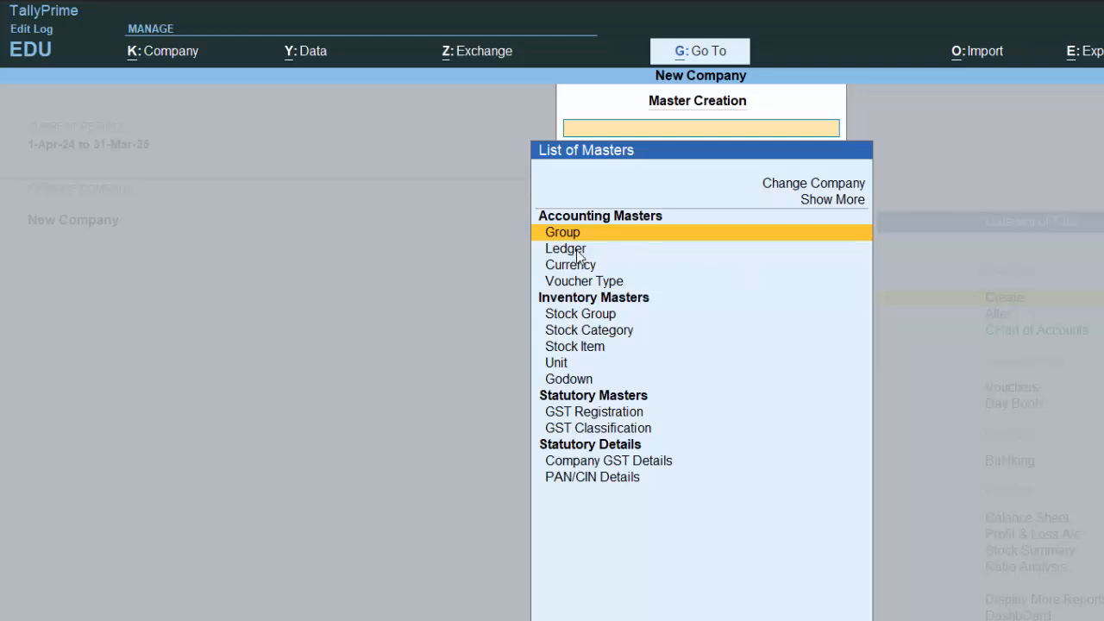
{"action": "left_click", "coordinate": [569, 250]}
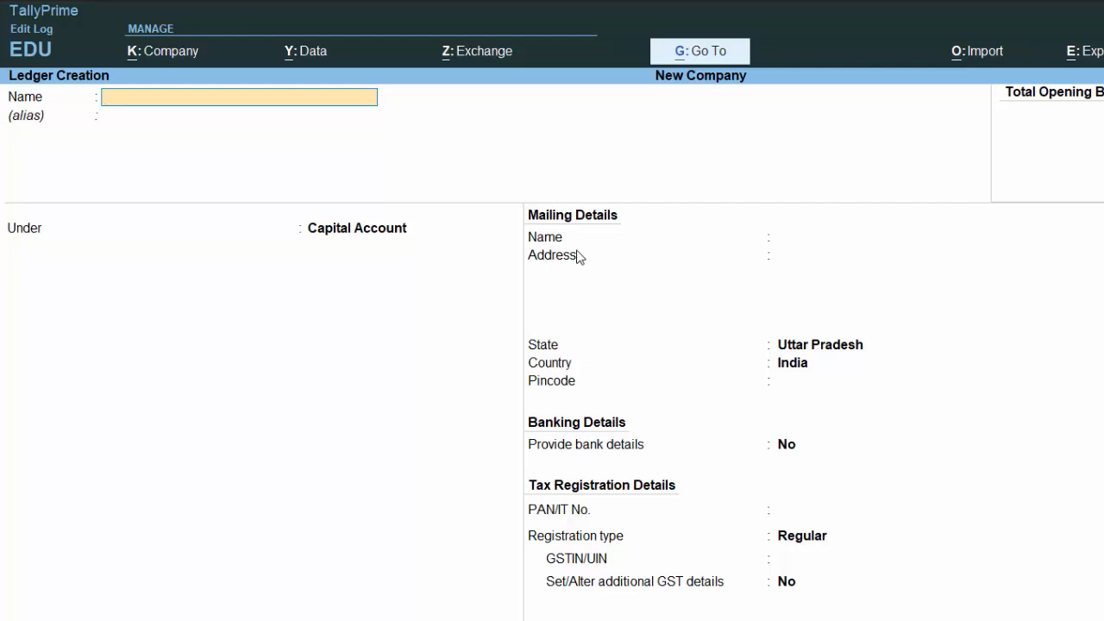
Step: Name the new ledger Salary Advance and place it under the Loans & Advances (Asset) group
{"action": "type", "text": "Salary Advance"}
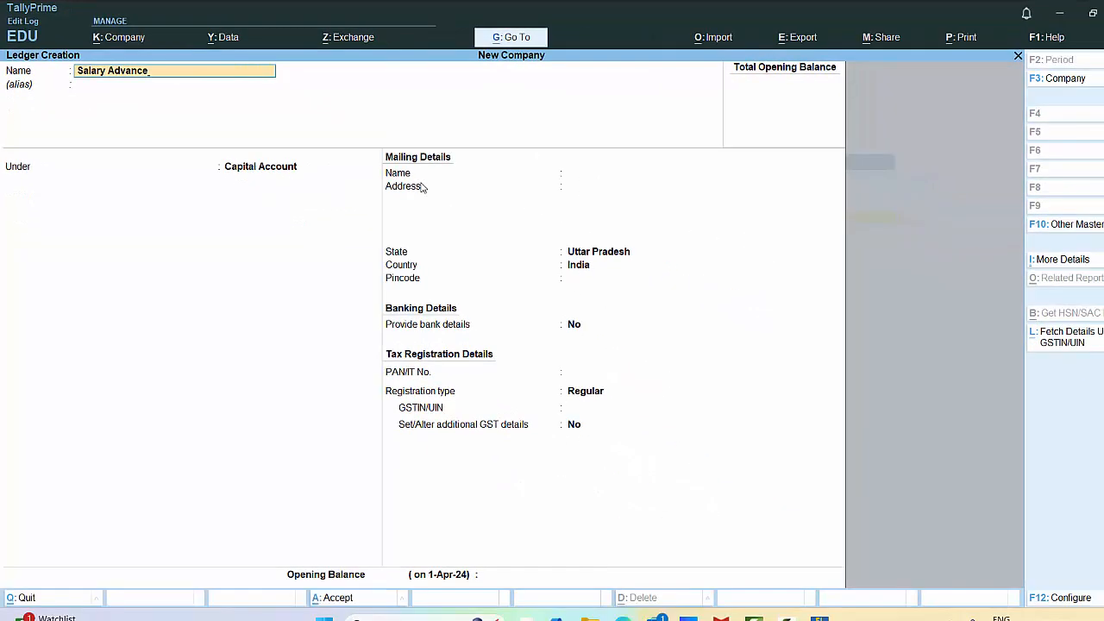
{"action": "key", "text": "Return"}
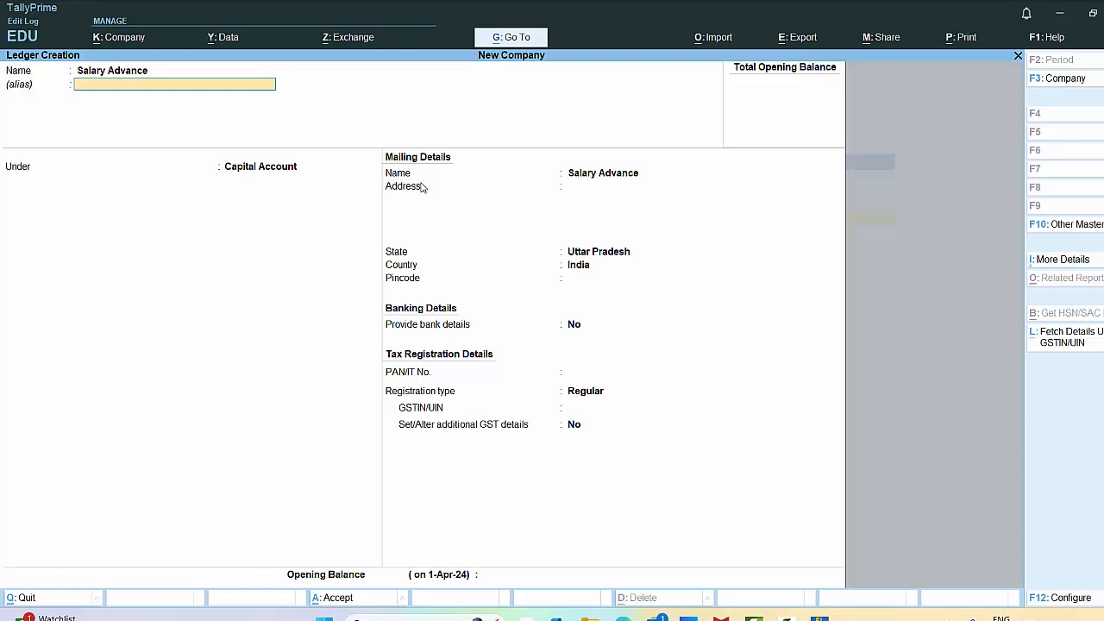
{"action": "key", "text": "Return"}
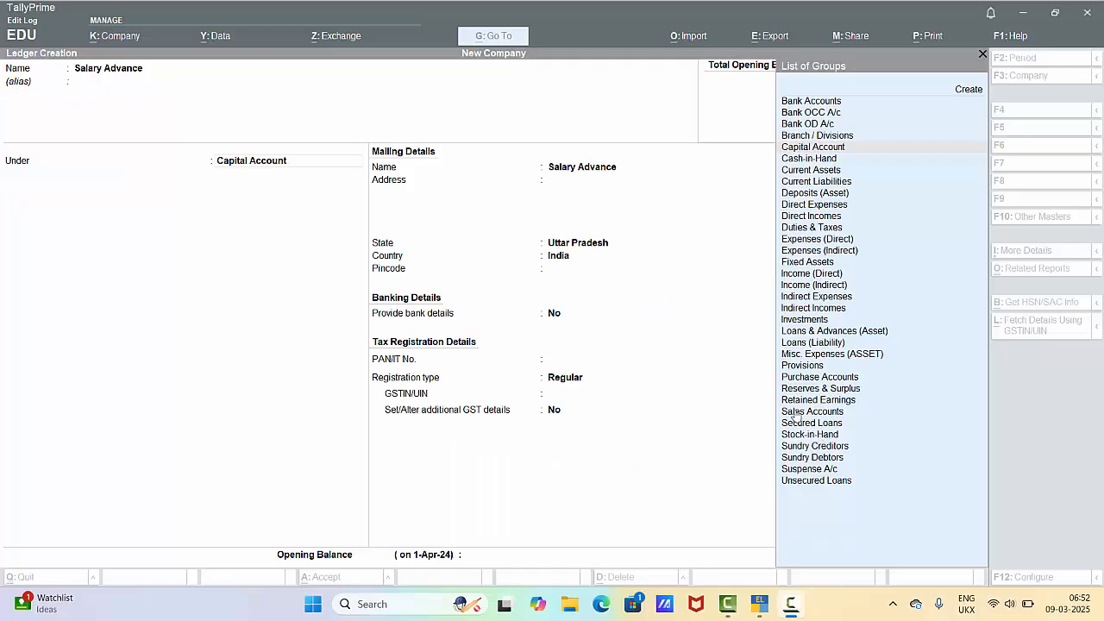
{"action": "left_click", "coordinate": [541, 214]}
{"action": "key", "text": "Return"}
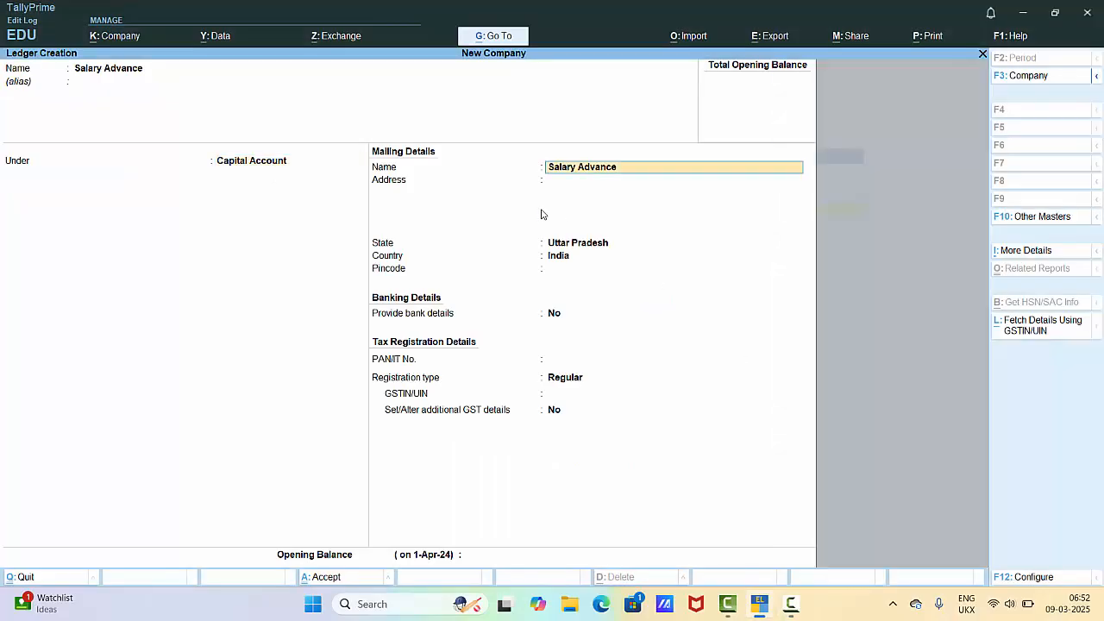
{"action": "key", "text": "BackSpace"}
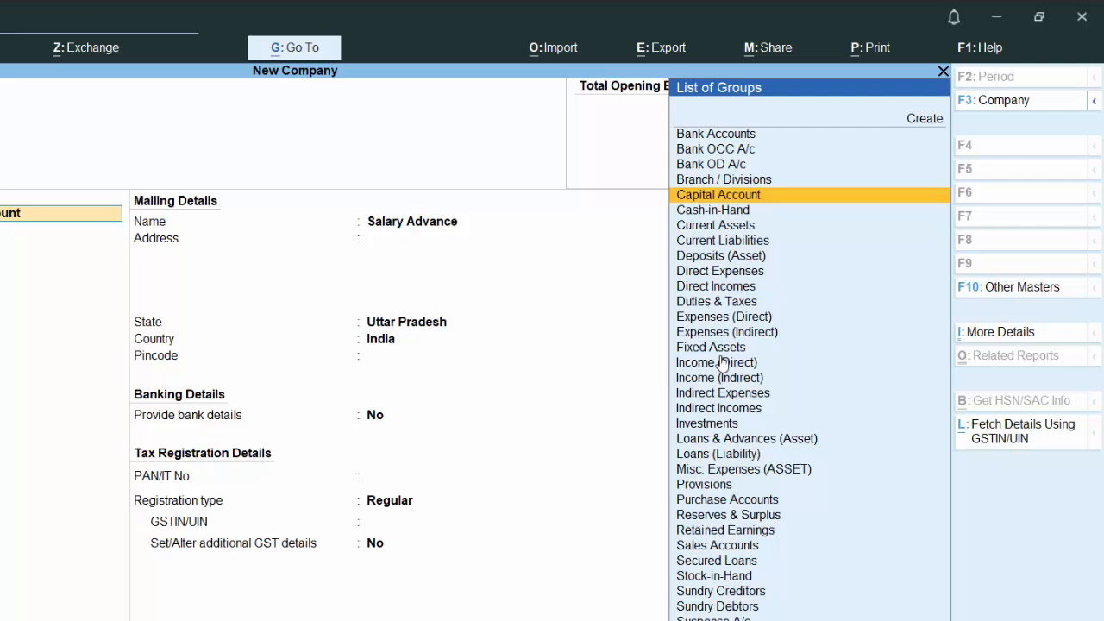
{"action": "type", "text": "l"}
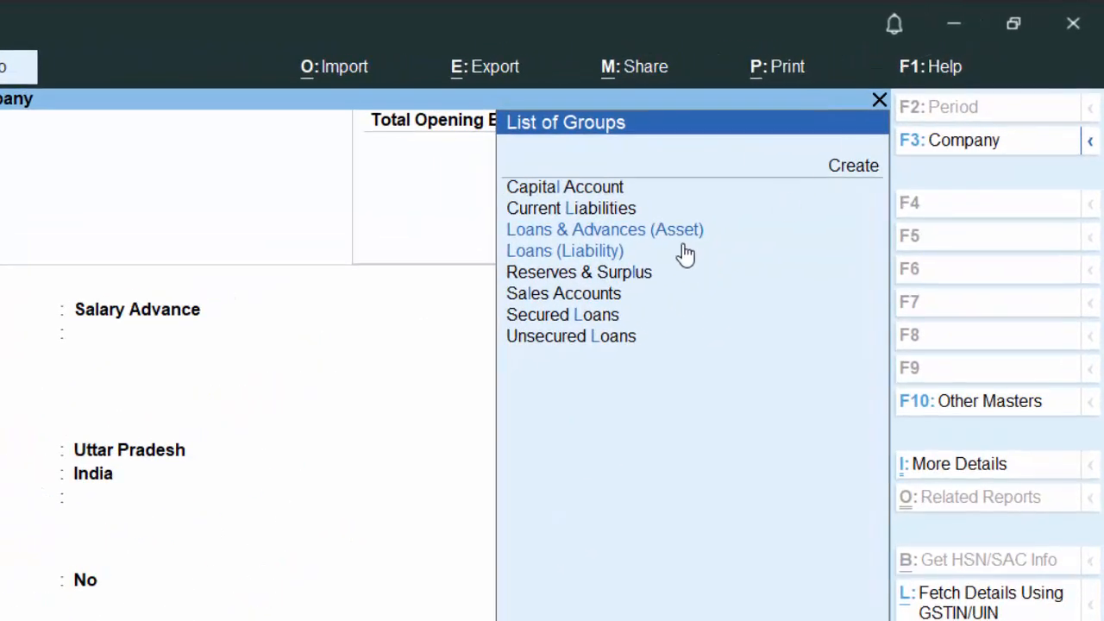
{"action": "left_click", "coordinate": [677, 237]}
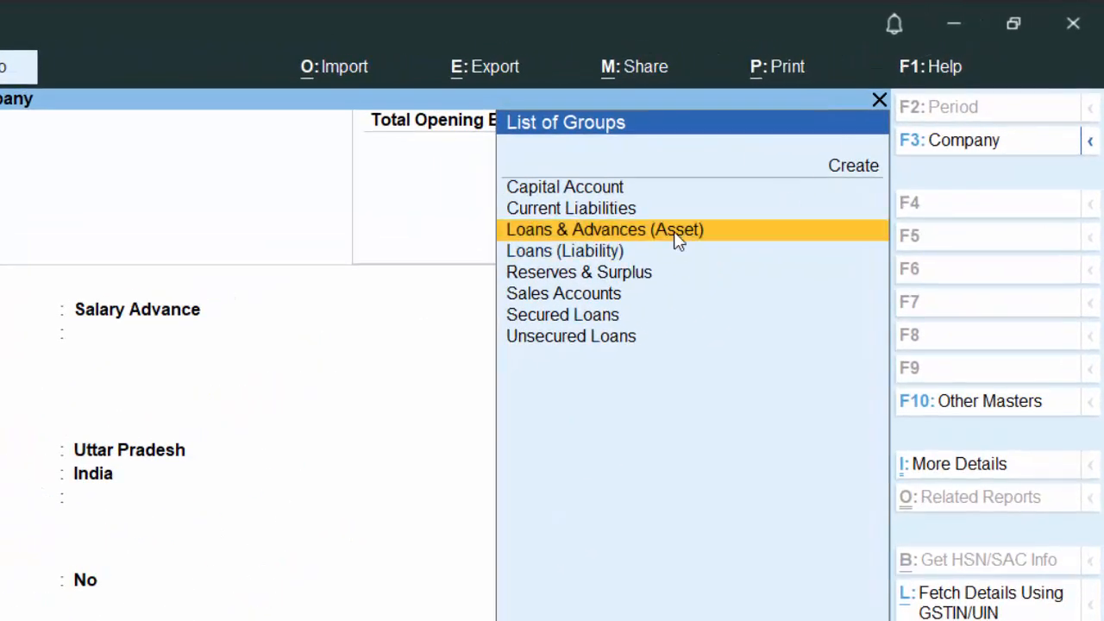
{"action": "left_click", "coordinate": [675, 233]}
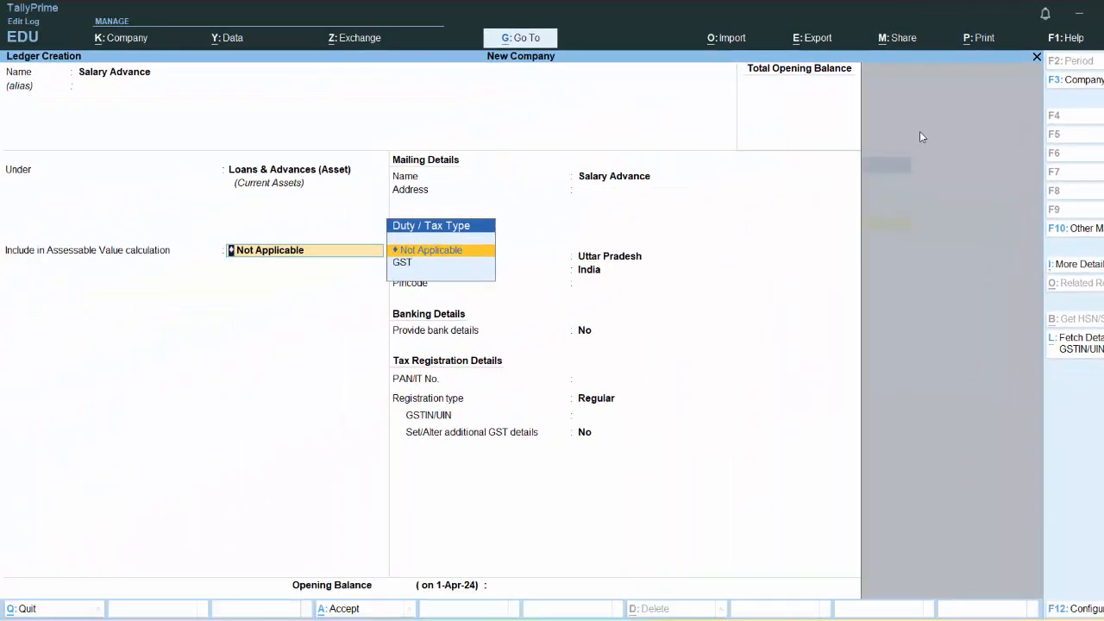
Step: Keep assessable value calculation as Not Applicable, accept the default mailing, banking and tax details, and save the Salary Advance ledger
{"action": "key", "text": "Return"}
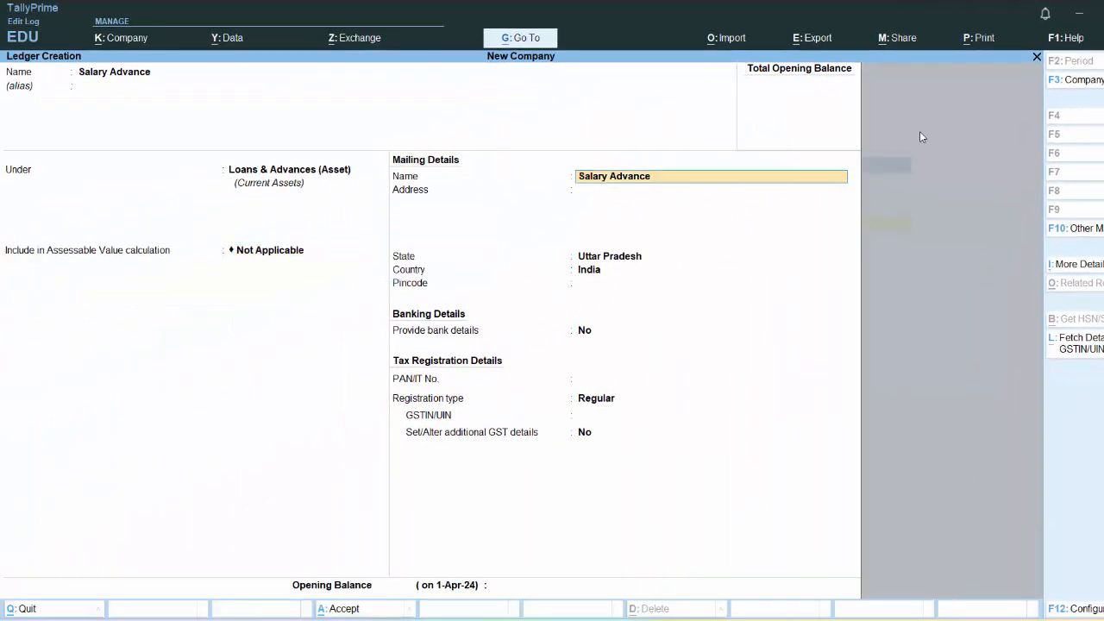
{"action": "key", "text": "Return"}
{"action": "key", "text": "Return"}
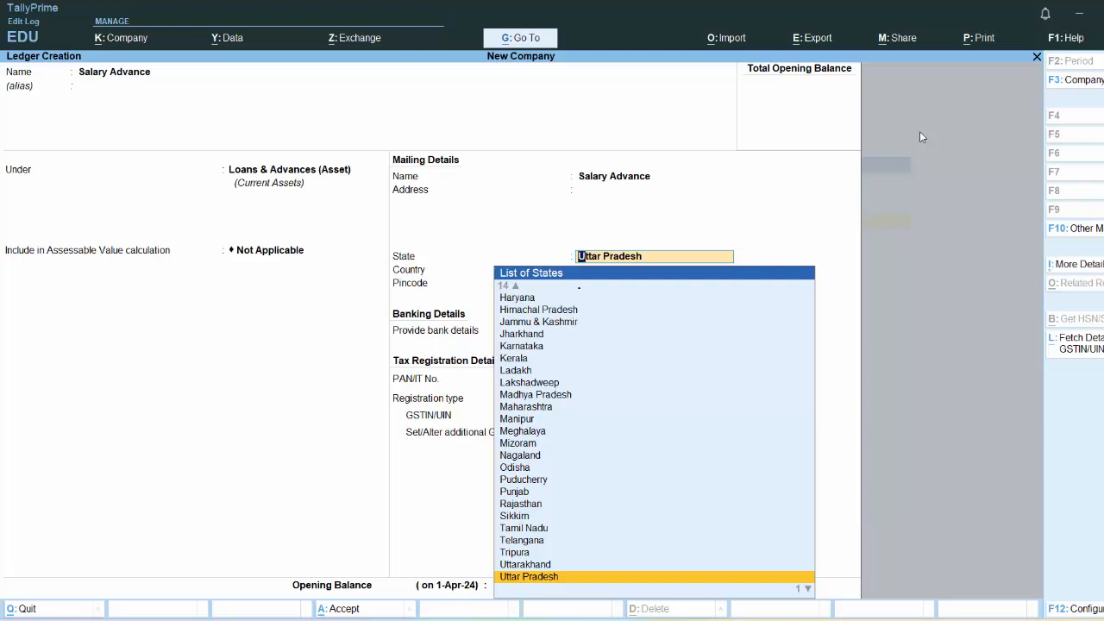
{"action": "key", "text": "Return"}
{"action": "key", "text": "Return"}
{"action": "key", "text": "Return"}
{"action": "key", "text": "Return"}
{"action": "key", "text": "Return"}
{"action": "key", "text": "Return"}
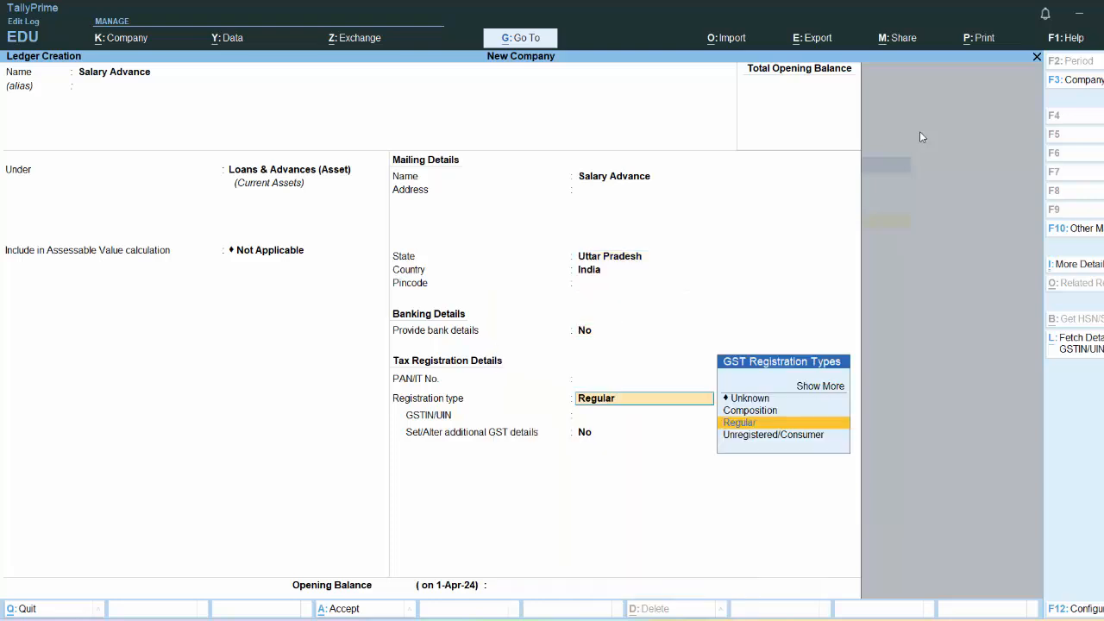
{"action": "key", "text": "Return"}
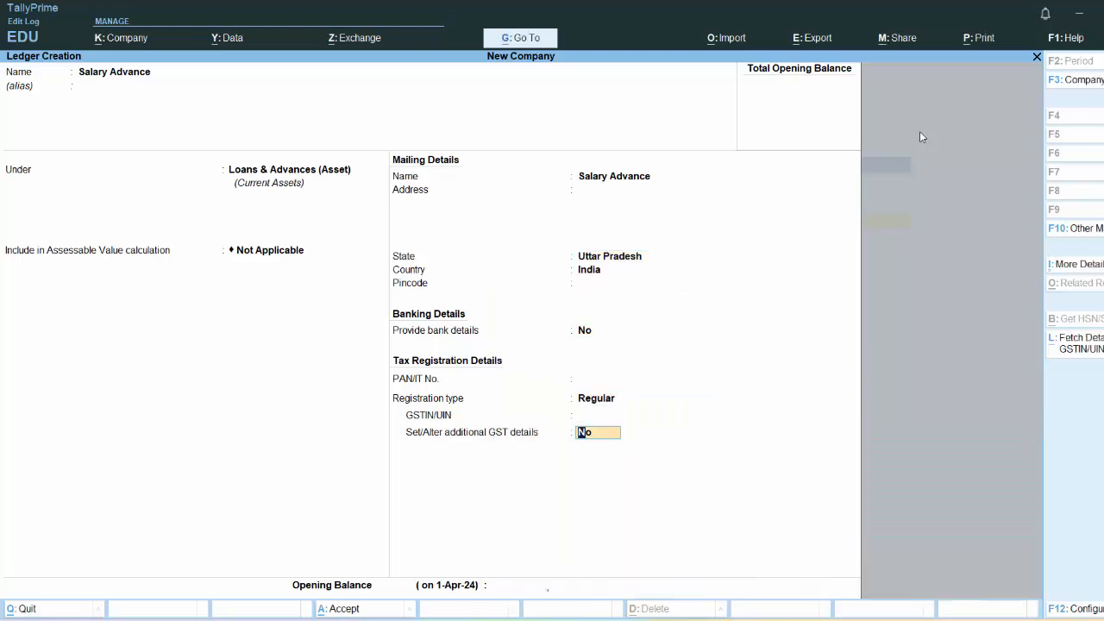
{"action": "key", "text": "Return"}
{"action": "key", "text": "Return"}
{"action": "key", "text": "Return"}
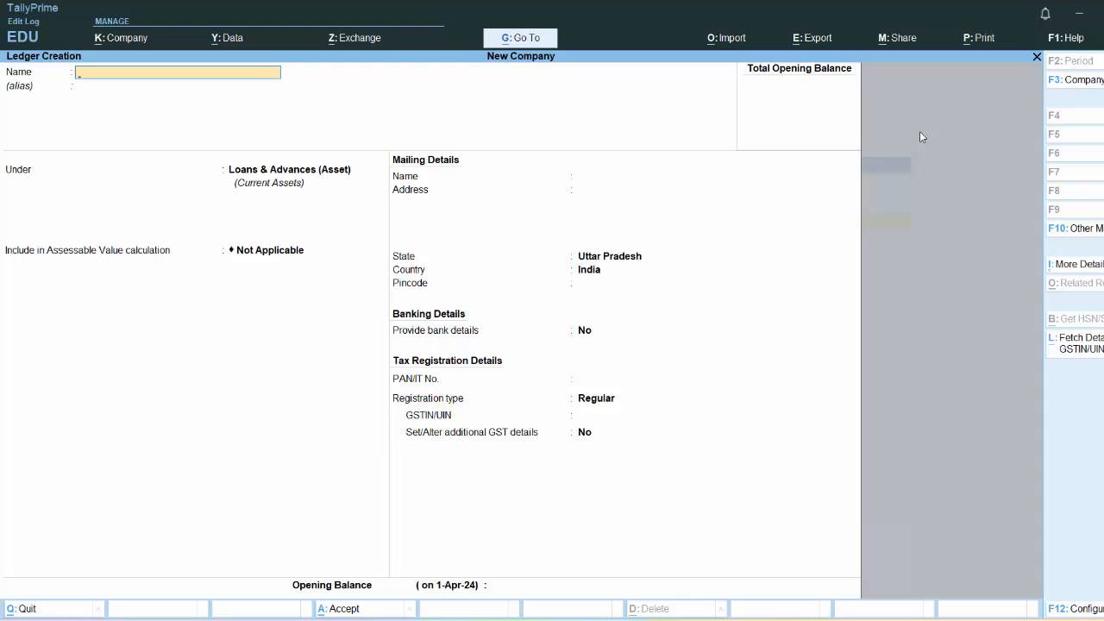
{"action": "key", "text": "Escape"}
{"action": "key", "text": "y"}
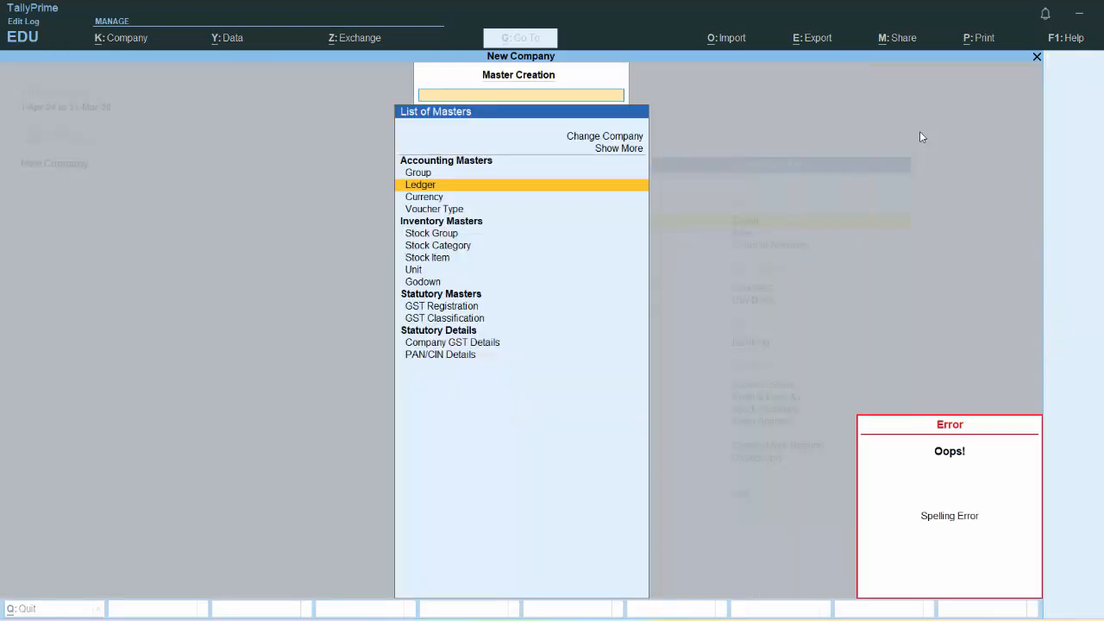
{"action": "key", "text": "Escape"}
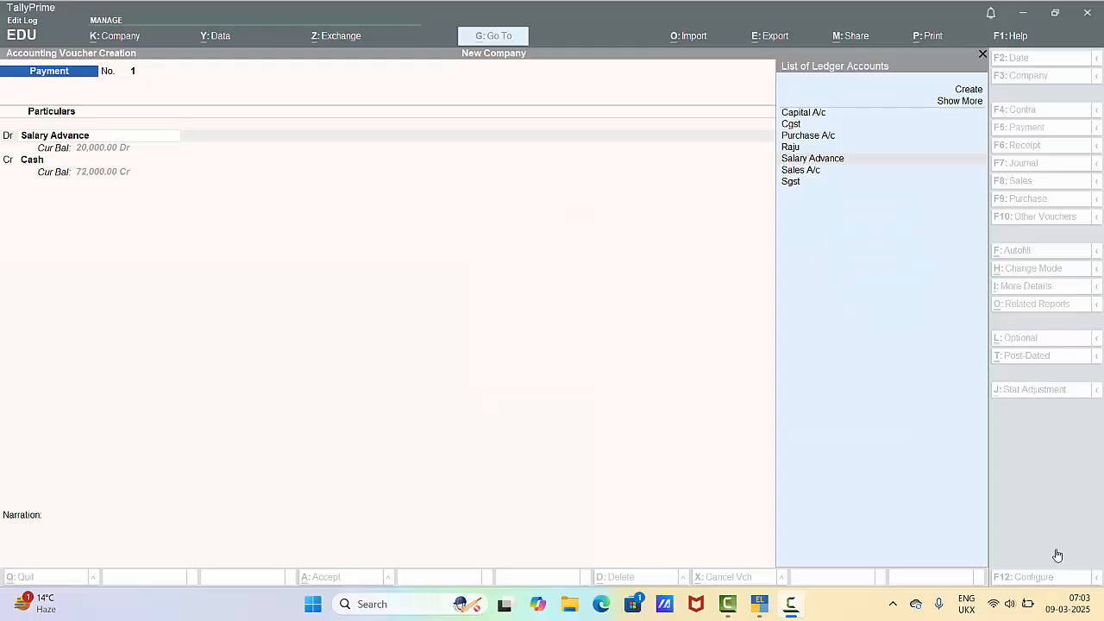
Step: Debit the Salary Advance ledger with 20,000.00 in the payment voucher
{"action": "left_click", "coordinate": [65, 139]}
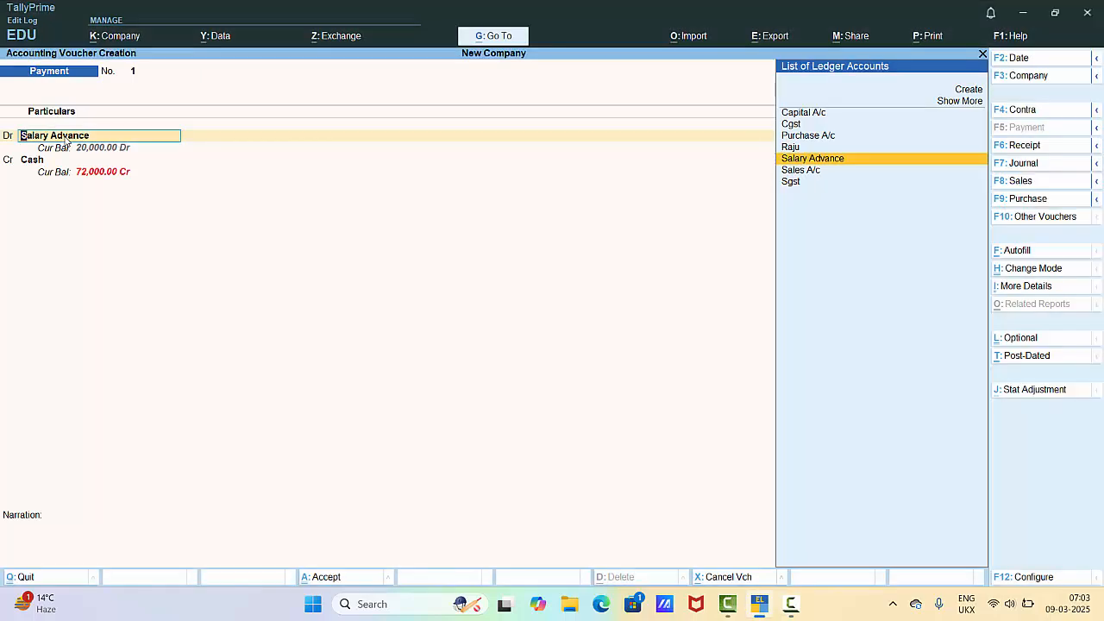
{"action": "key", "text": "Return"}
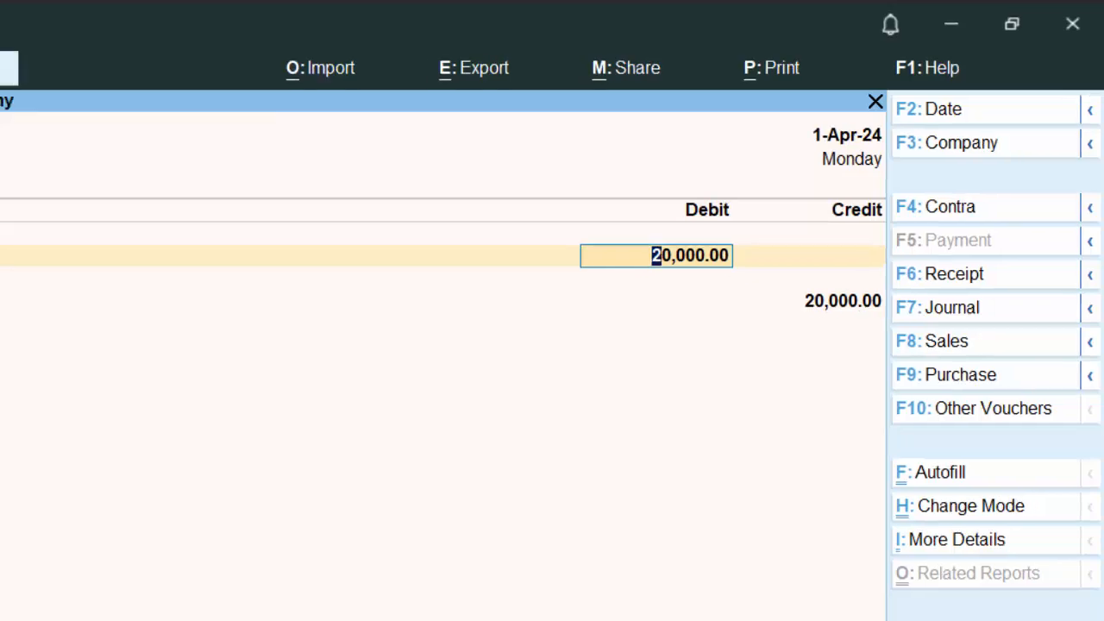
{"action": "key", "text": "Return"}
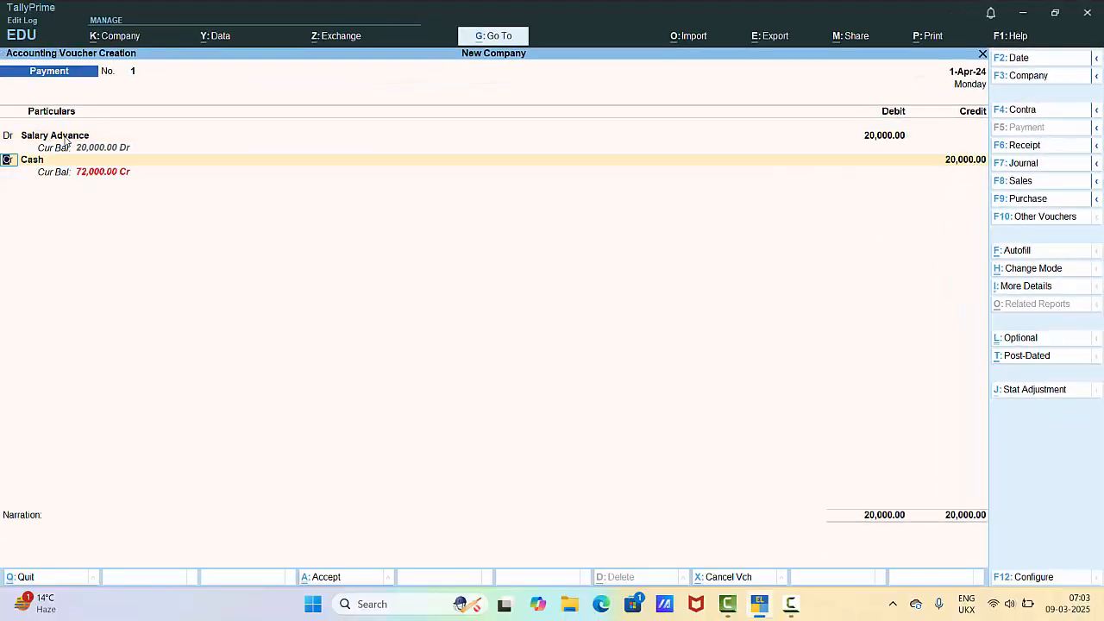
{"action": "type", "text": "d"}
{"action": "key", "text": "Return"}
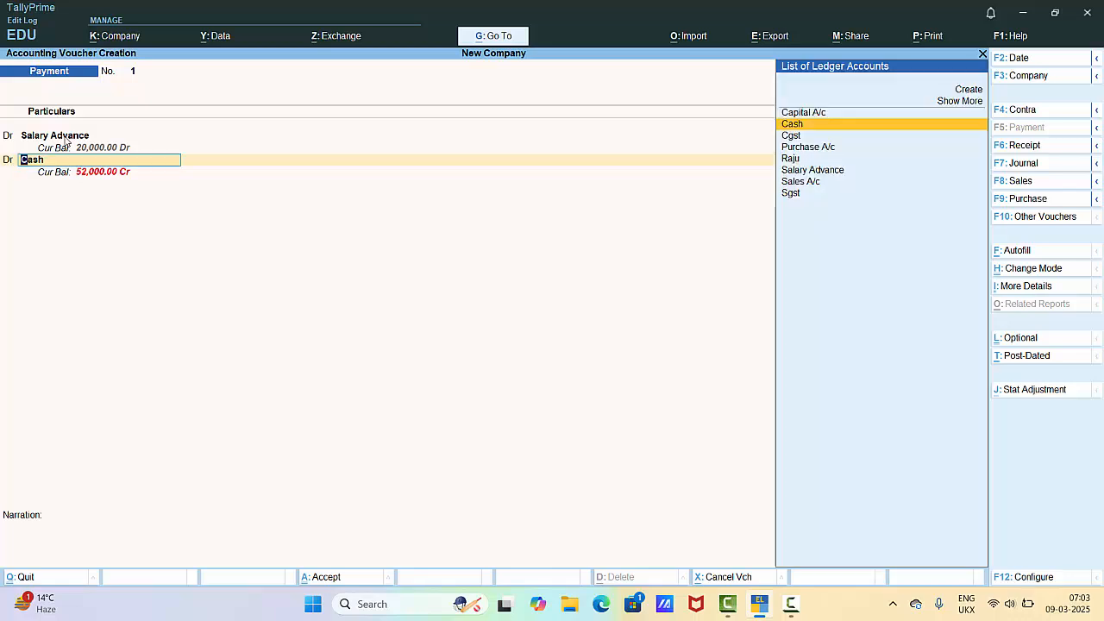
{"action": "key", "text": "BackSpace"}
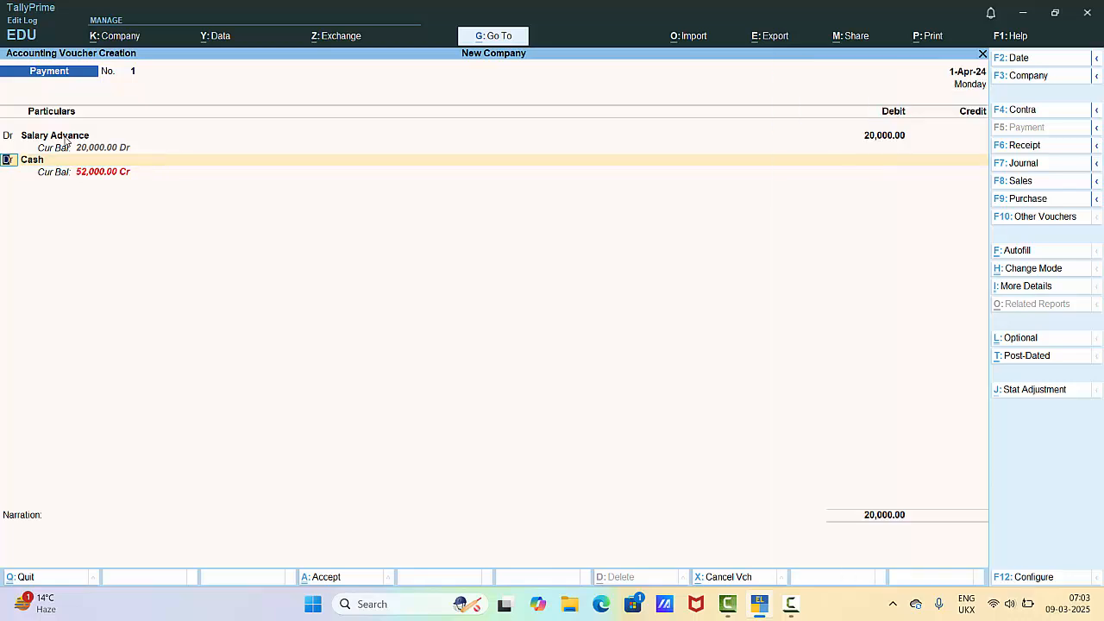
{"action": "type", "text": "c"}
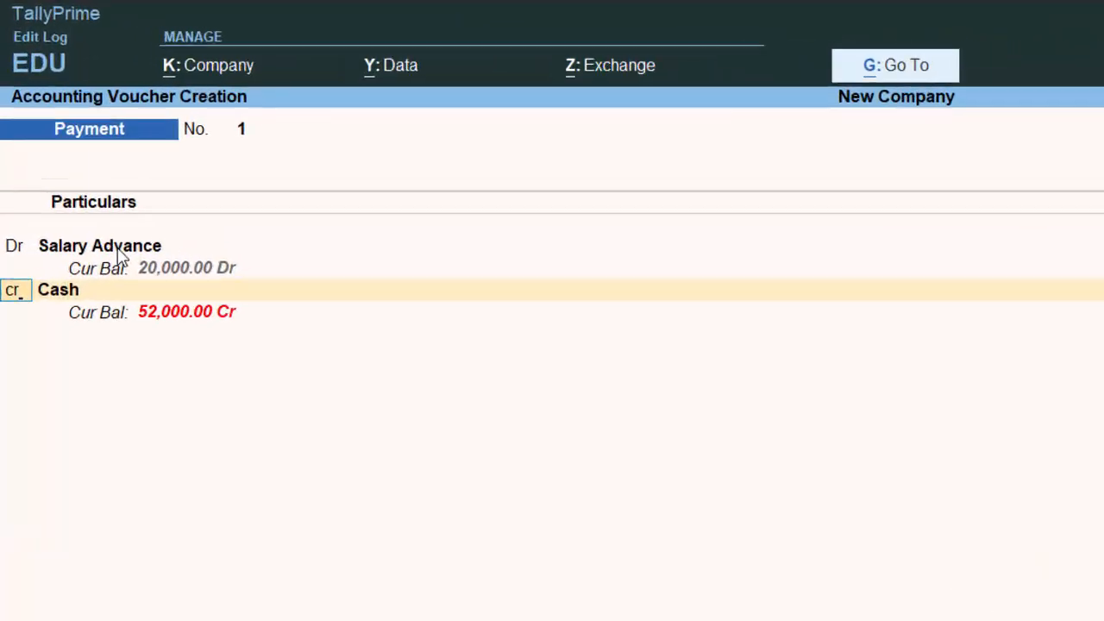
Step: Replace Cash with Central Bank as the credited ledger for 20,000.00 in the payment voucher
{"action": "key", "text": "Return"}
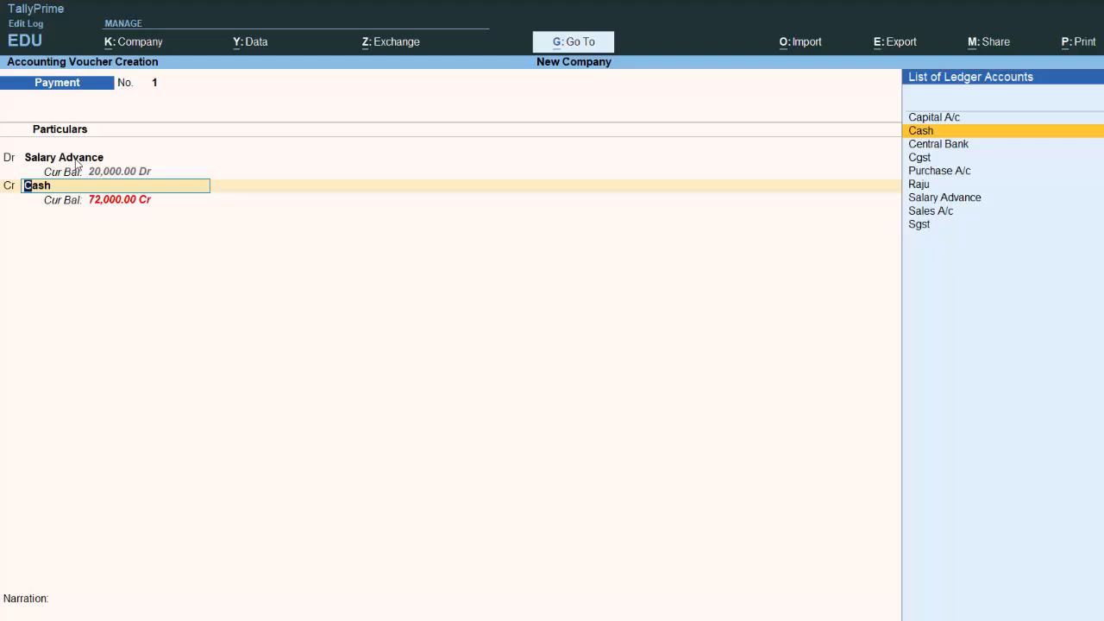
{"action": "key", "text": "Down"}
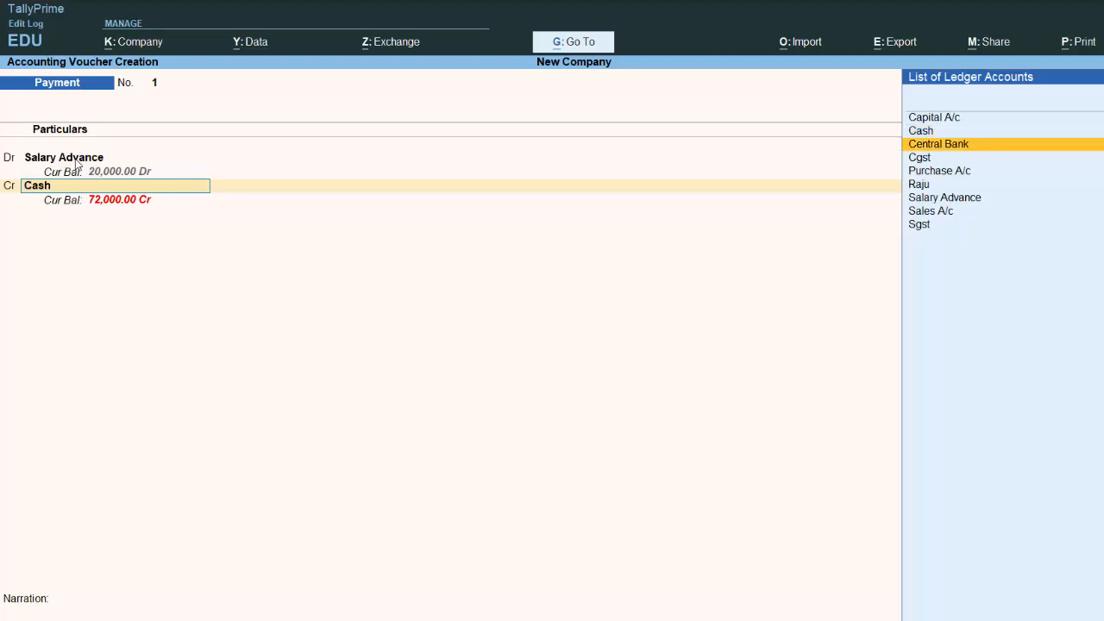
{"action": "key", "text": "Return"}
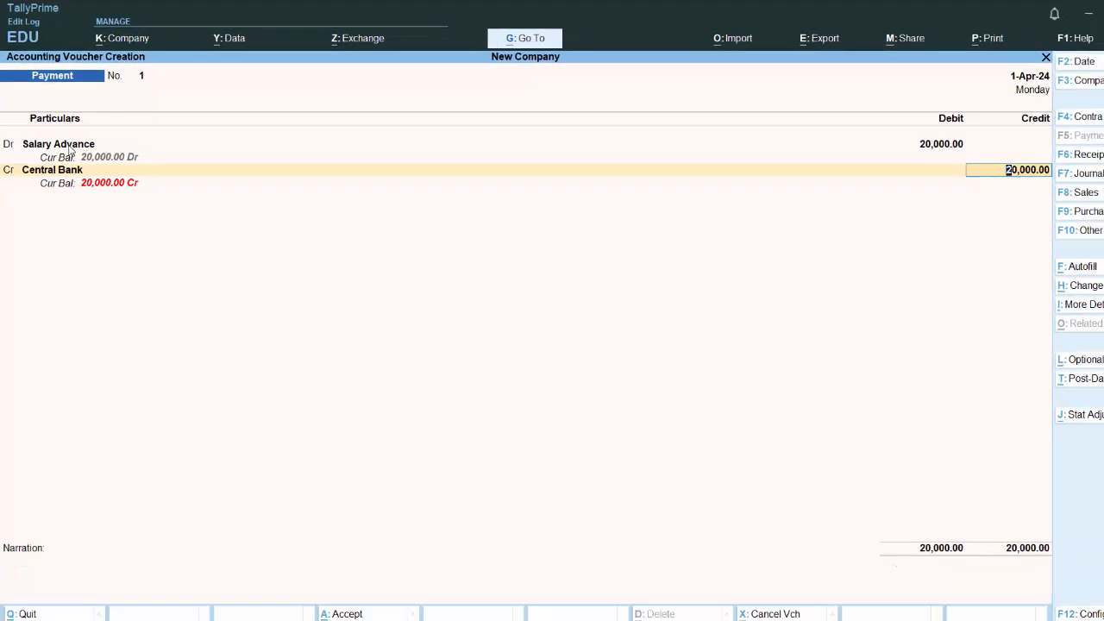
{"action": "key", "text": "Return"}
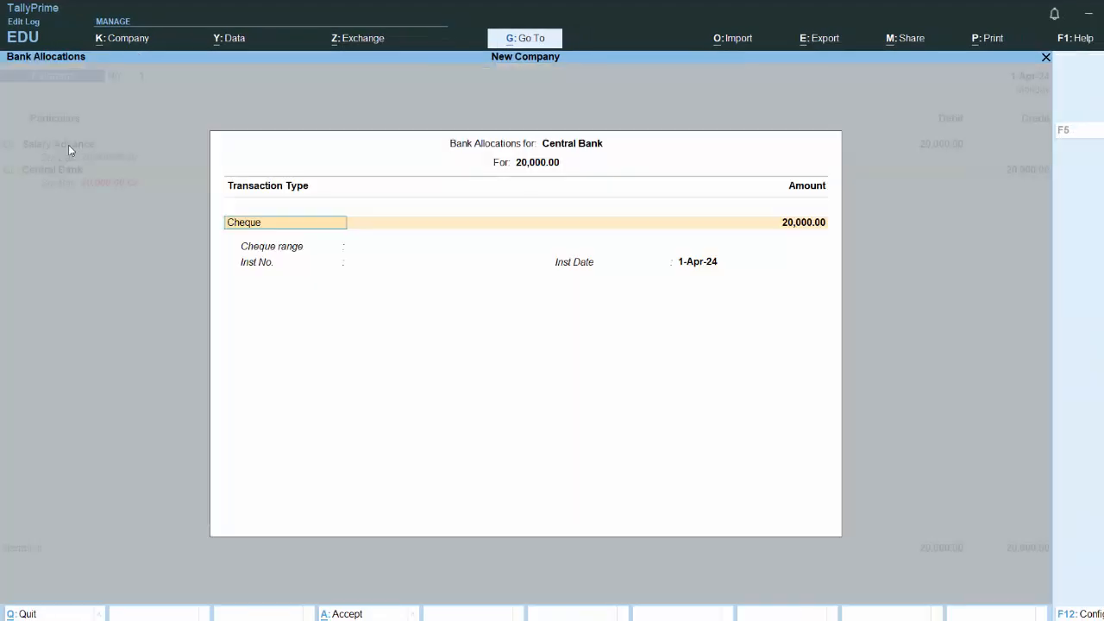
Step: Accept the Cheque bank allocation for Central Bank, leave the narration empty, and save the payment voucher
{"action": "key", "text": "Return"}
{"action": "key", "text": "Return"}
{"action": "key", "text": "Return"}
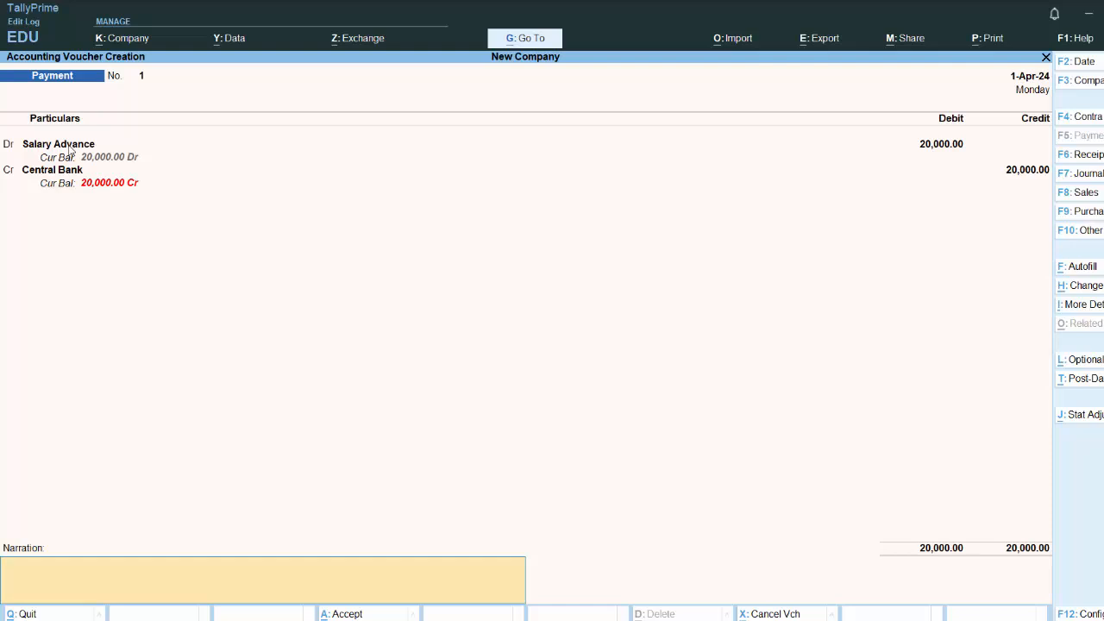
{"action": "key", "text": "Return"}
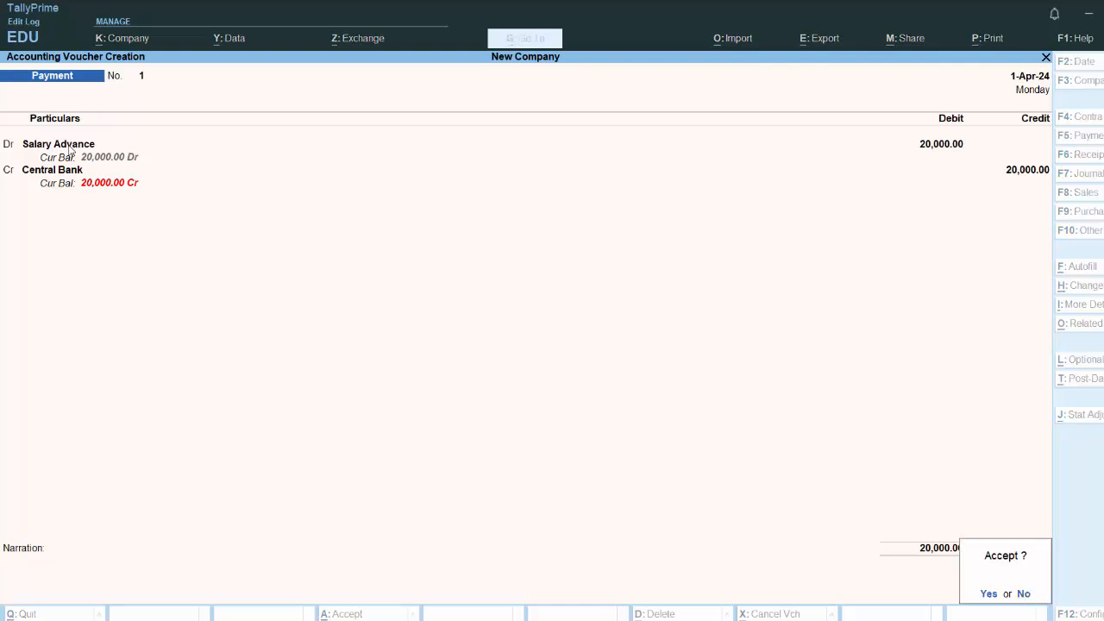
{"action": "key", "text": "Return"}
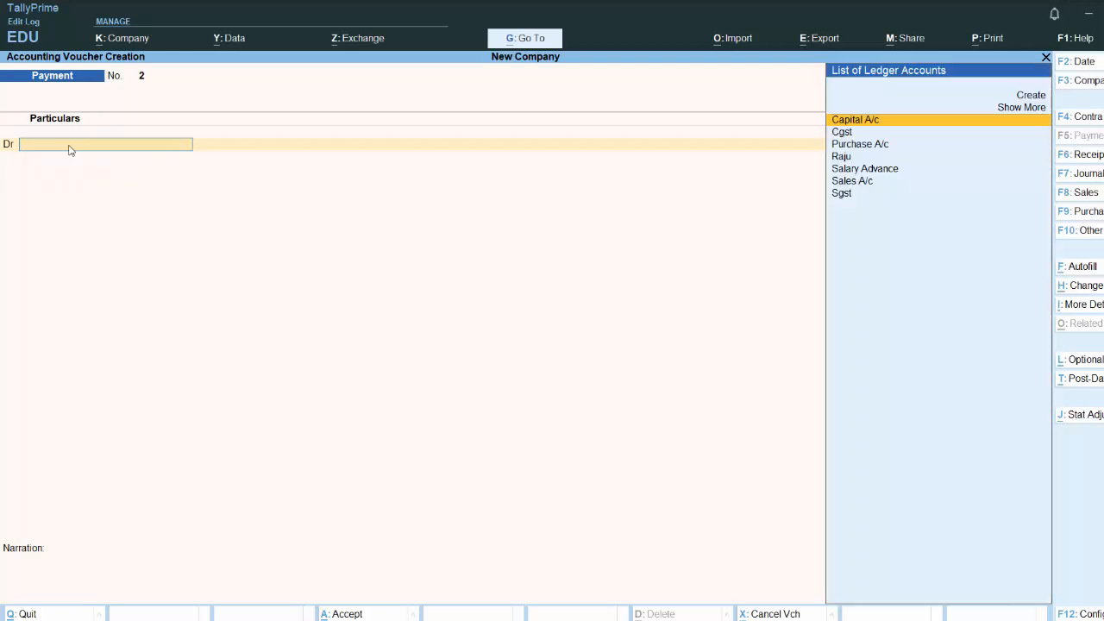